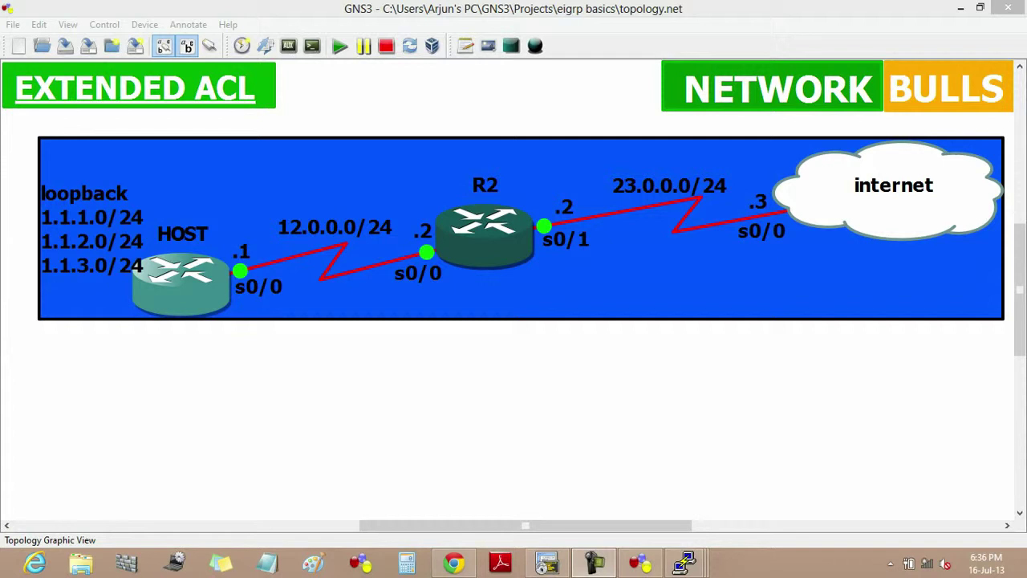
Open R2's console, enter global configuration with conf t, and begin an access-list command
mouse_move(684, 562)
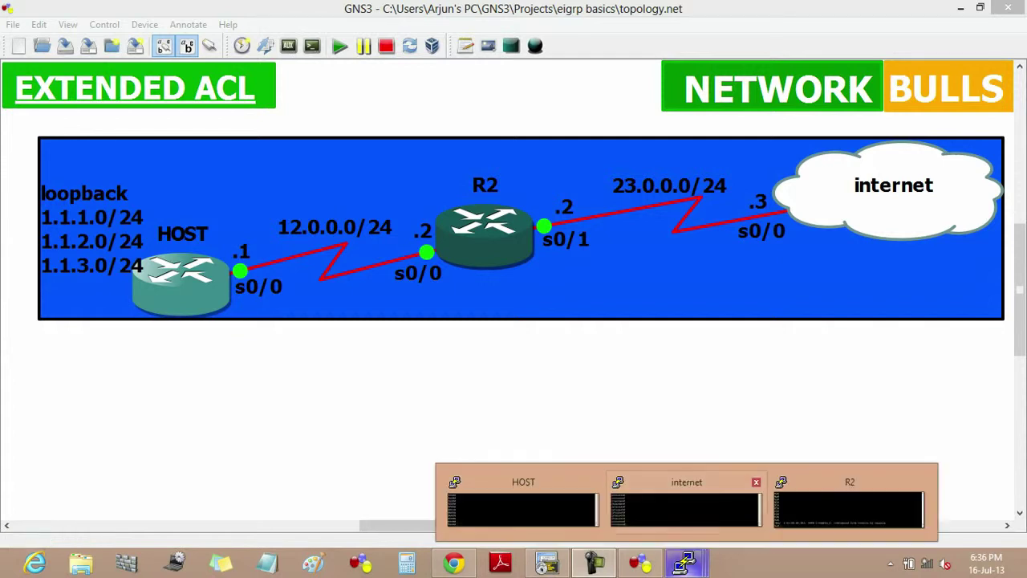
click(850, 505)
key(Return)
key(Return)
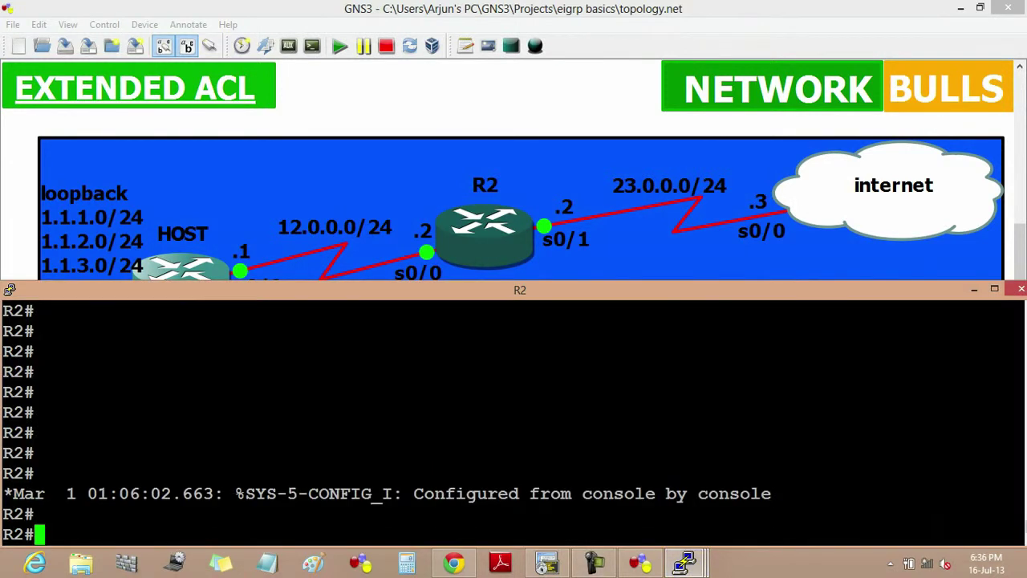
text(conf t)
key(Return)
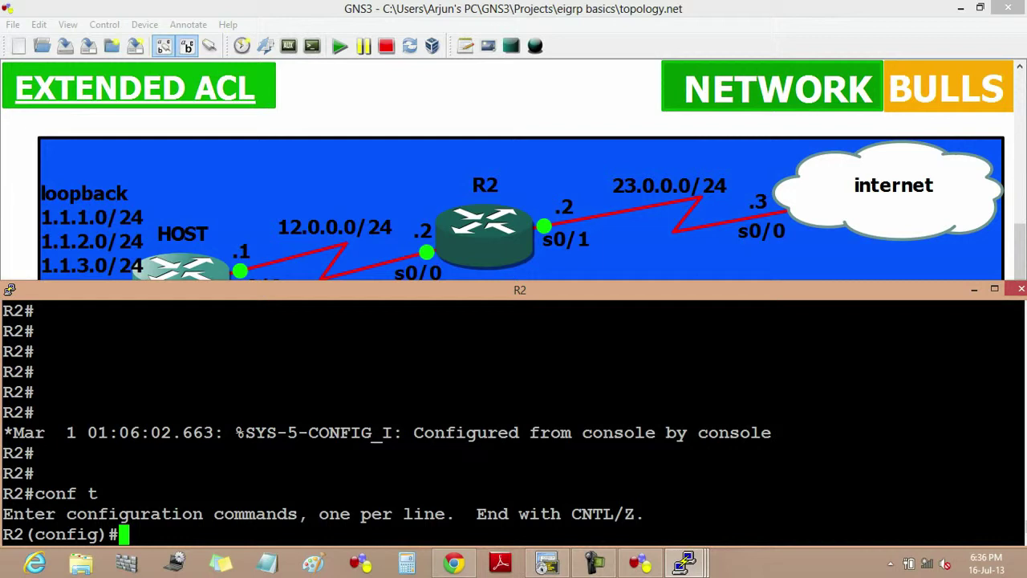
text(acce)
key(Tab)
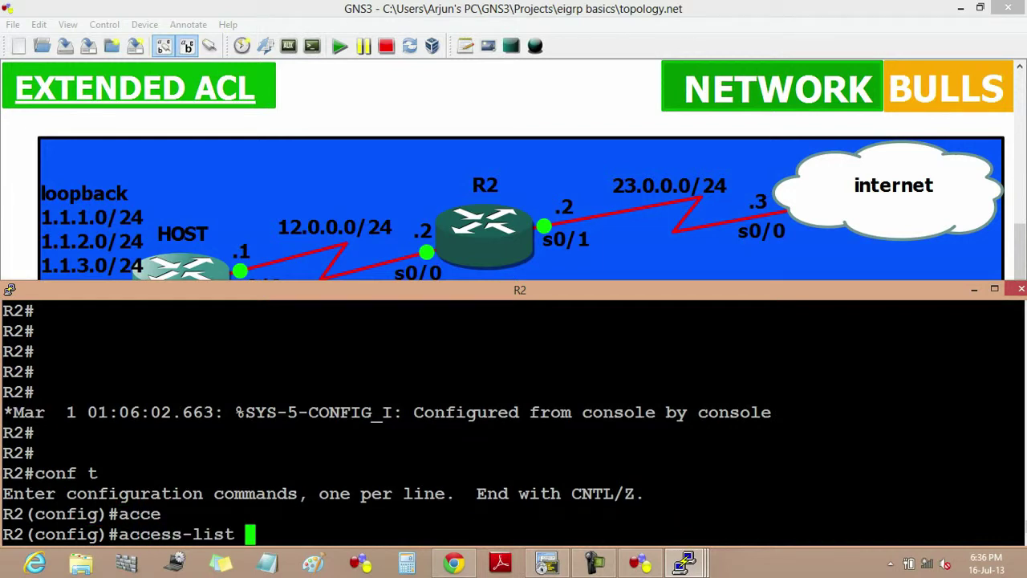
Enter access-list 102 deny ip host 1.1.1.1 23.0.0.0 0.0.0.255 on R2
text(102)
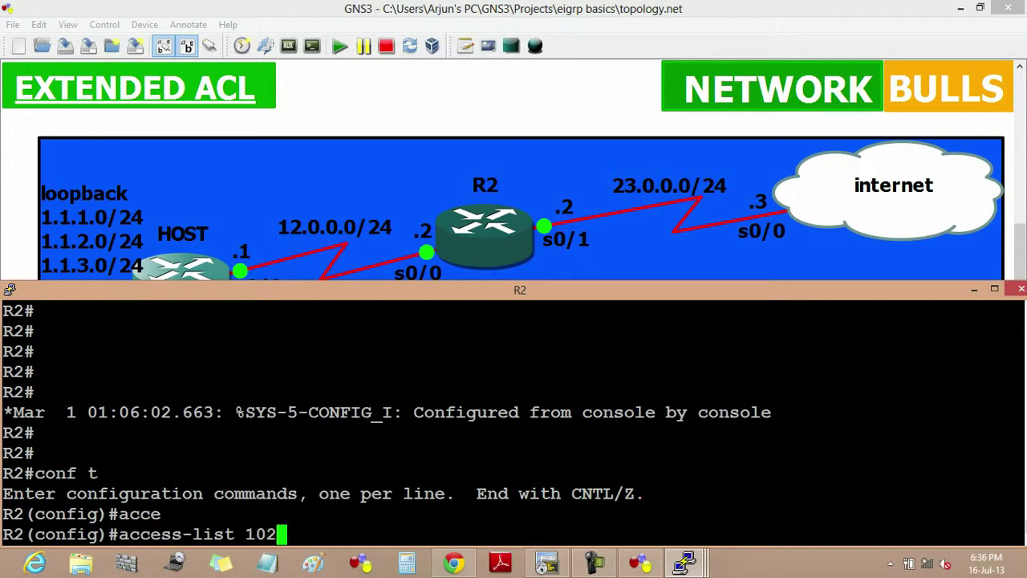
text( den)
key(Tab)
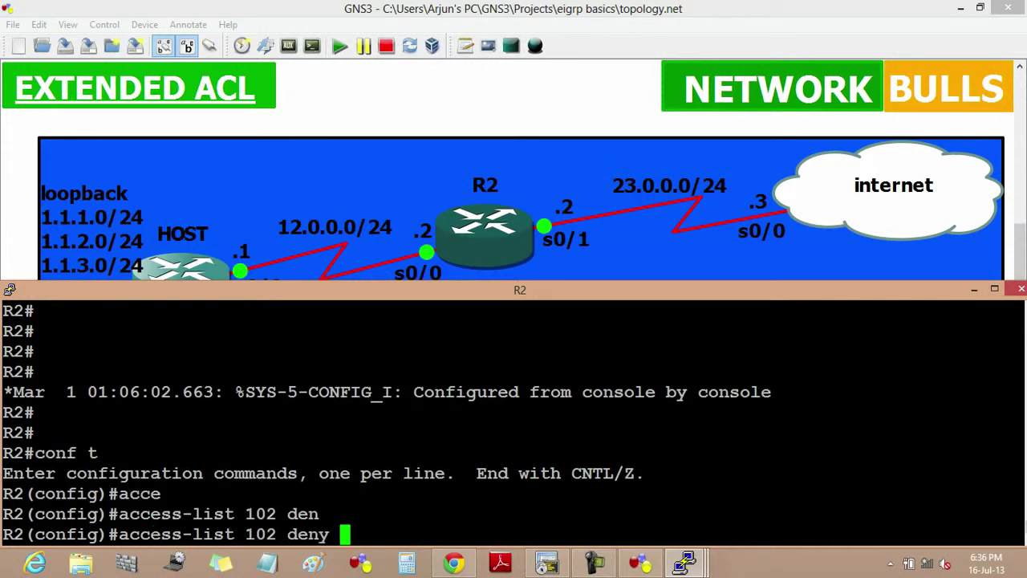
text(ip jo)
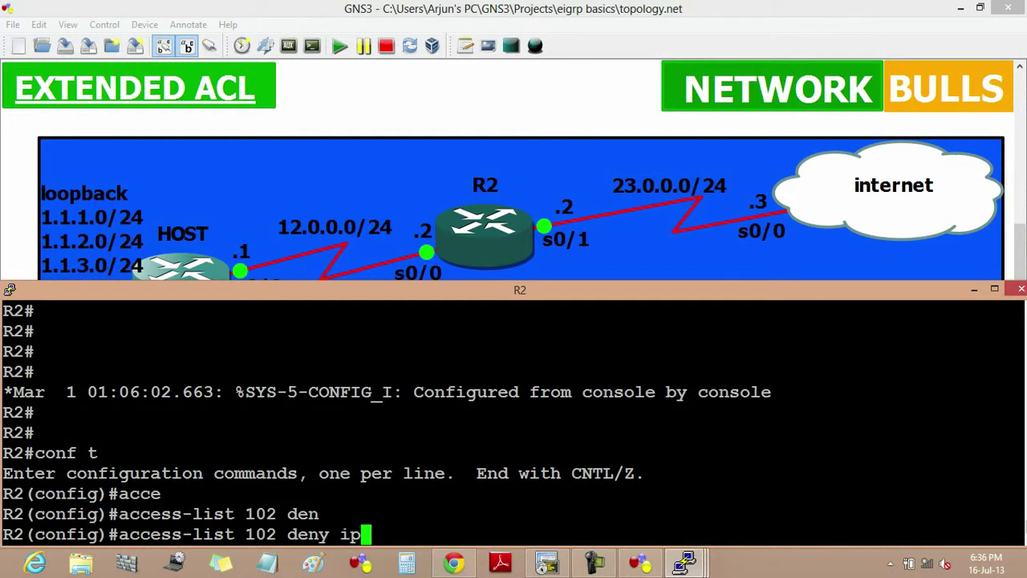
key(BackSpace)
key(BackSpace)
text(h)
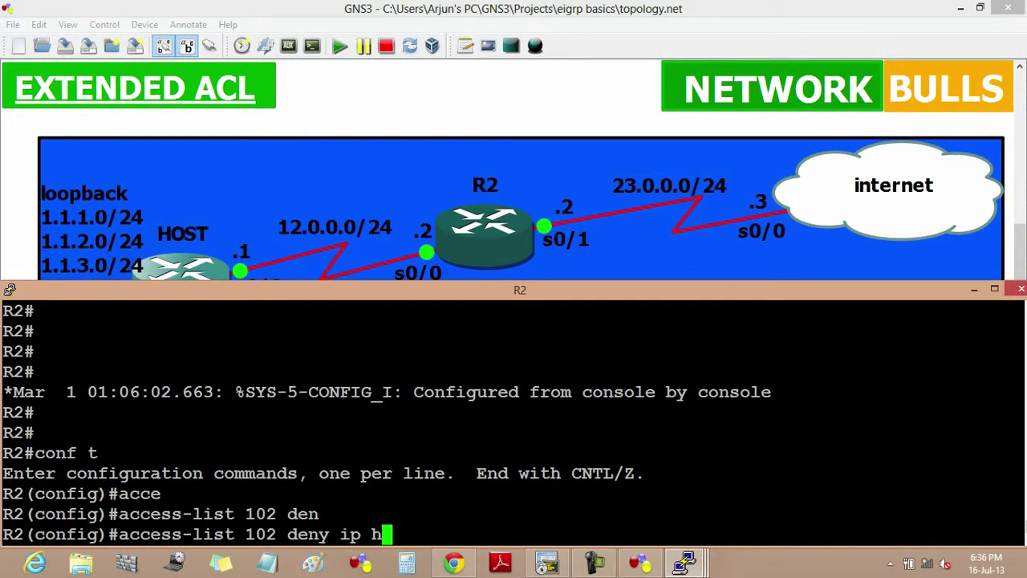
text(o)
key(Tab)
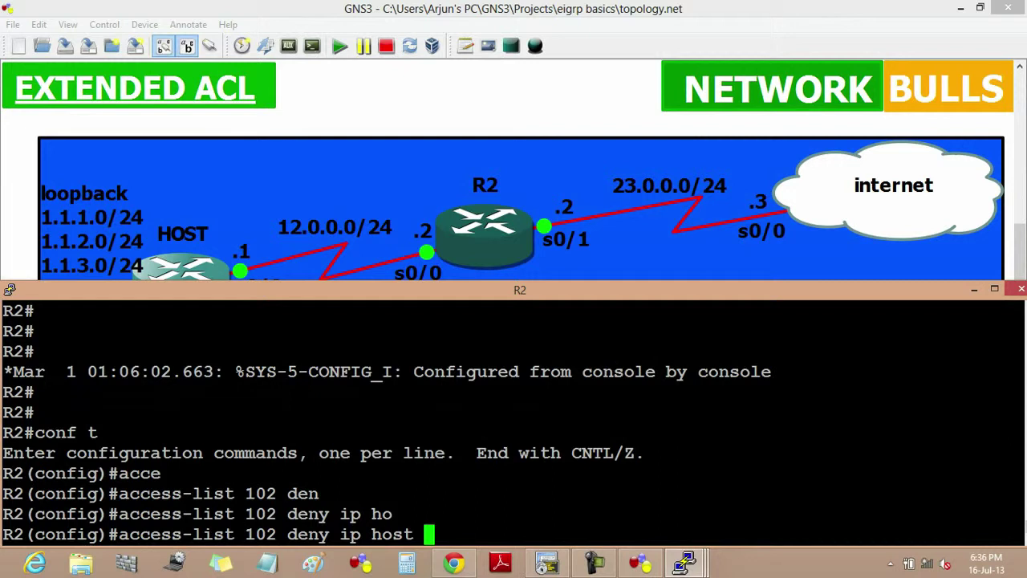
text(1.1.1.)
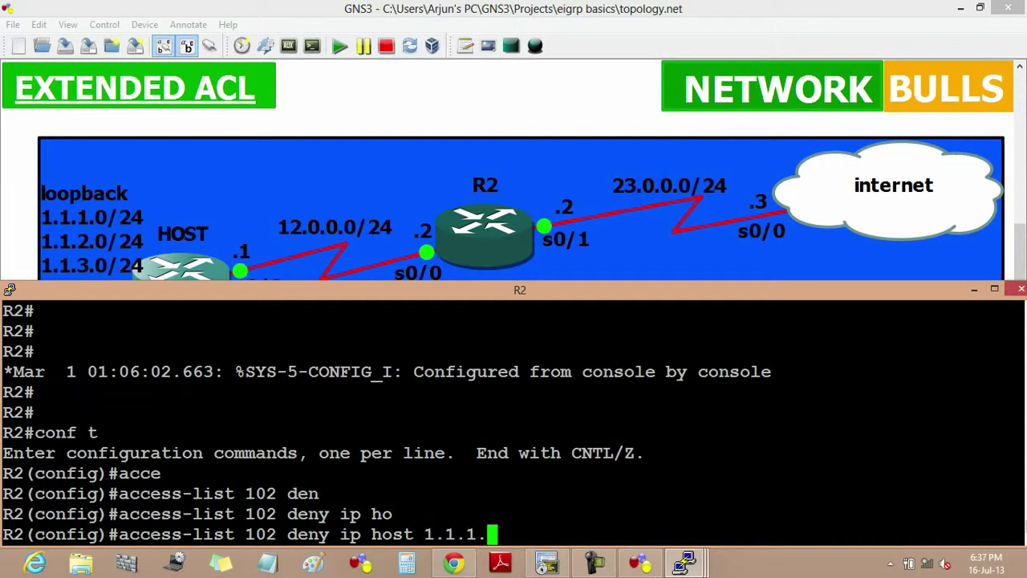
text(1)
text(23.0.0.)
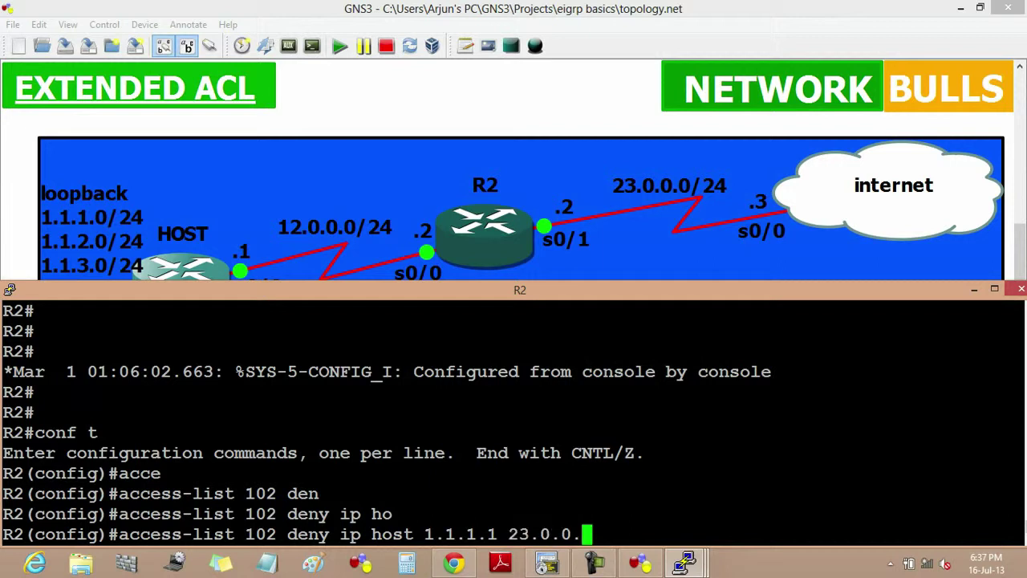
text(0)
text( 0.0.0.255)
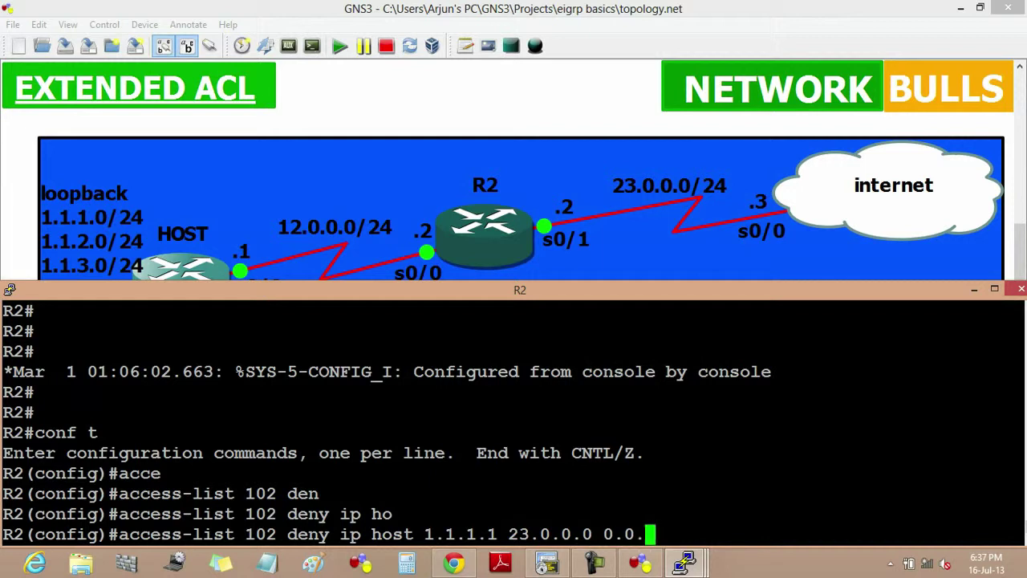
key(Return)
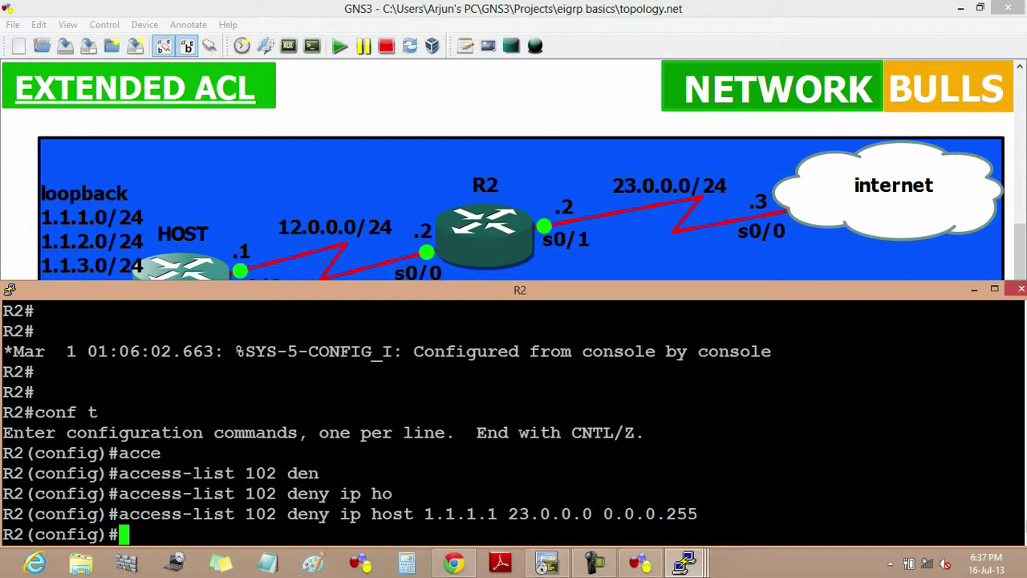
Type a second rule, access-list 102 permit ip any any
text(acc)
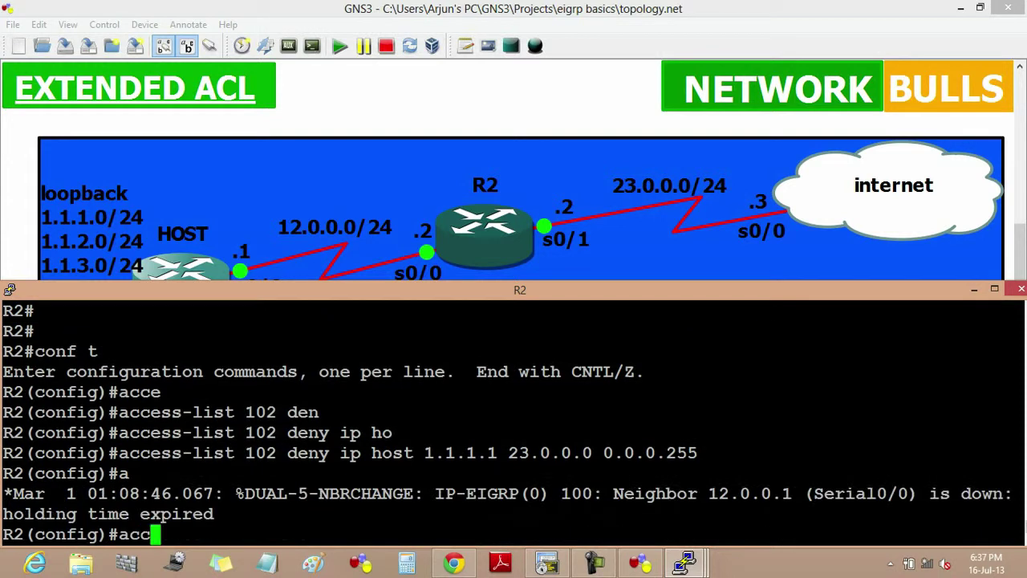
text(e)
key(Tab)
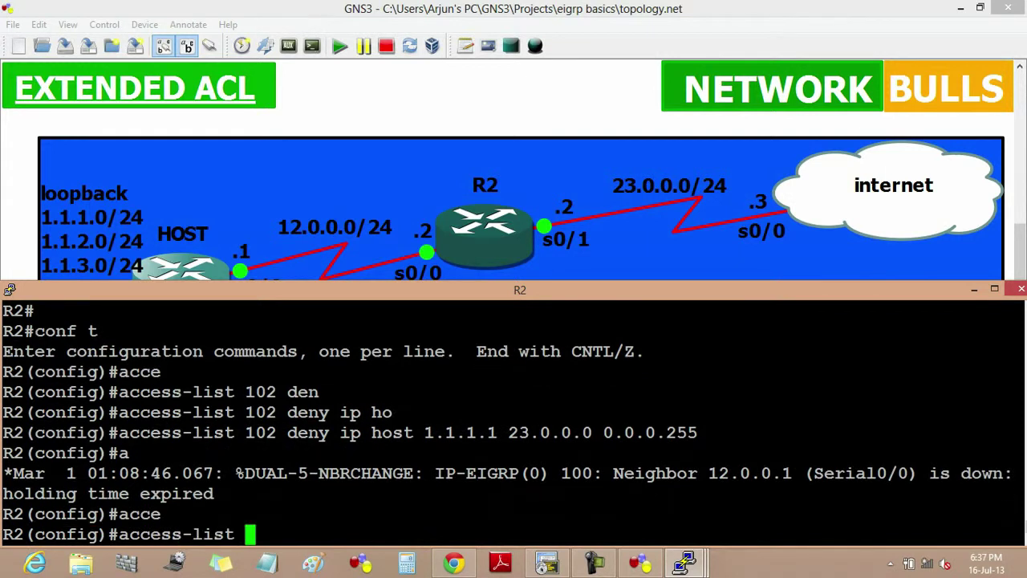
text(1021)
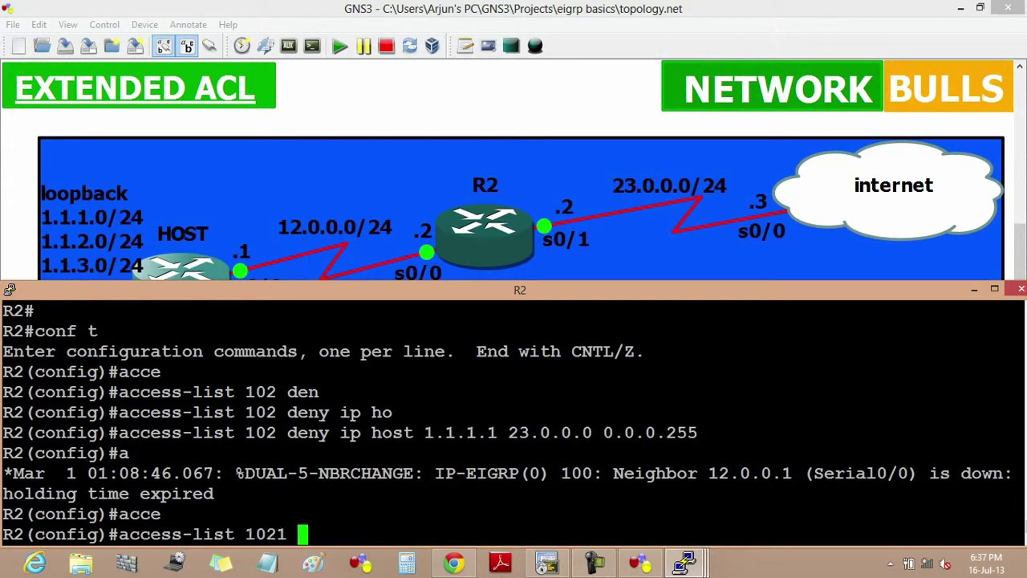
key(BackSpace)
key(BackSpace)
key(BackSpace)
text(2 per)
key(Tab)
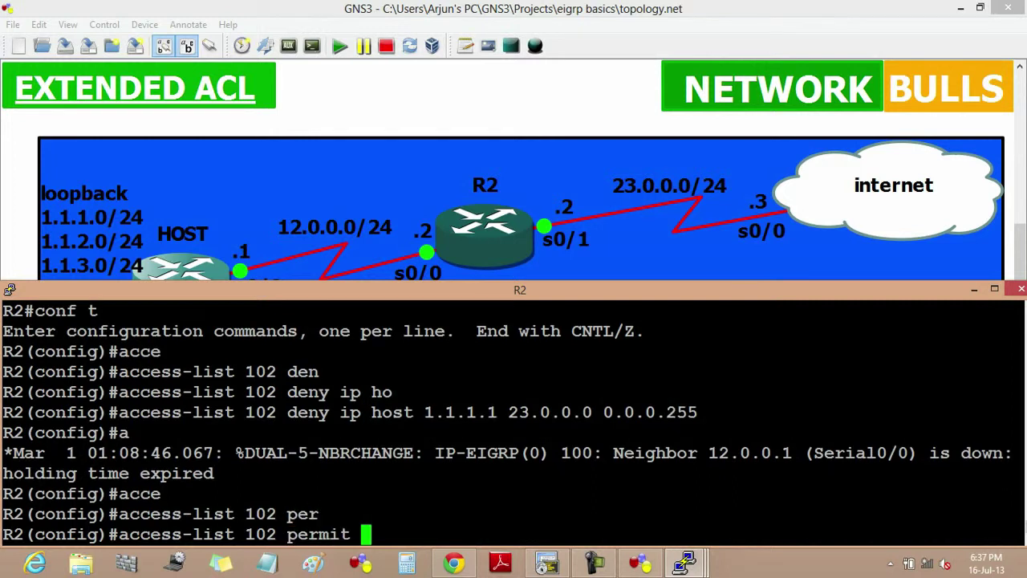
text(ip an)
key(Tab)
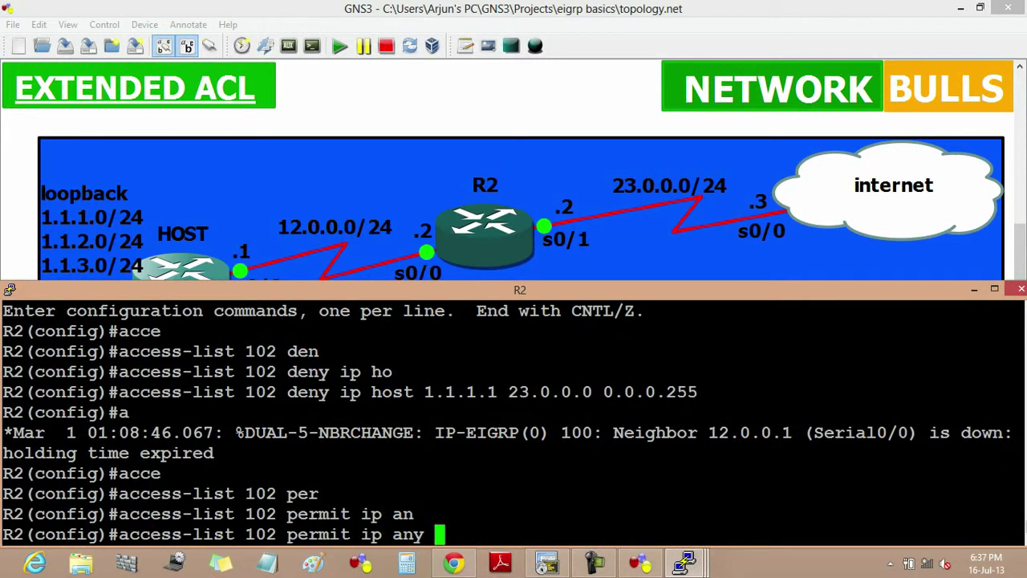
text(an)
key(Tab)
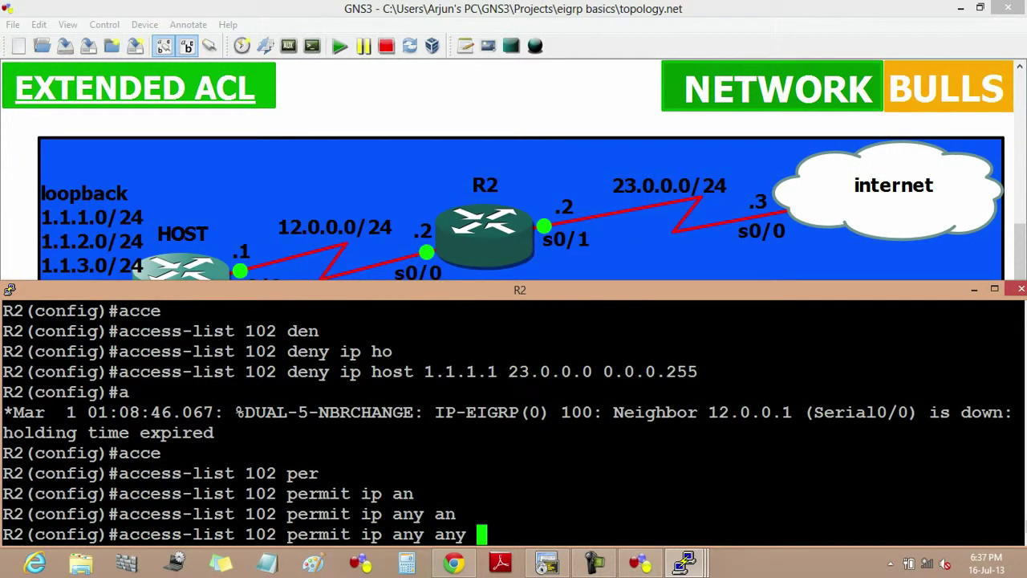
List the source and destination options with ?, choosing any for both
key(BackSpace)
key(BackSpace)
key(BackSpace)
key(BackSpace)
key(BackSpace)
key(BackSpace)
key(BackSpace)
key(BackSpace)
key(BackSpace)
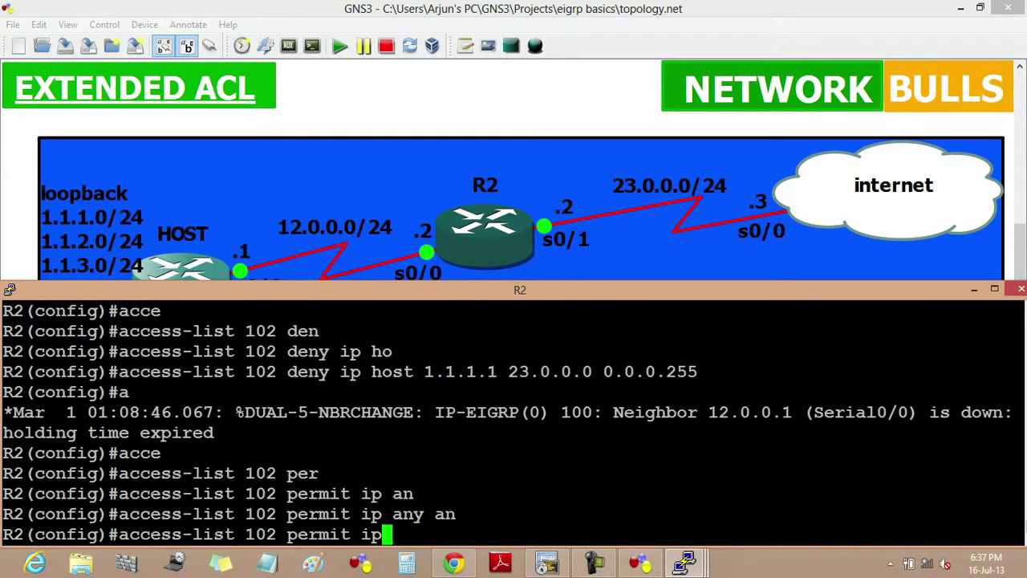
text(?)
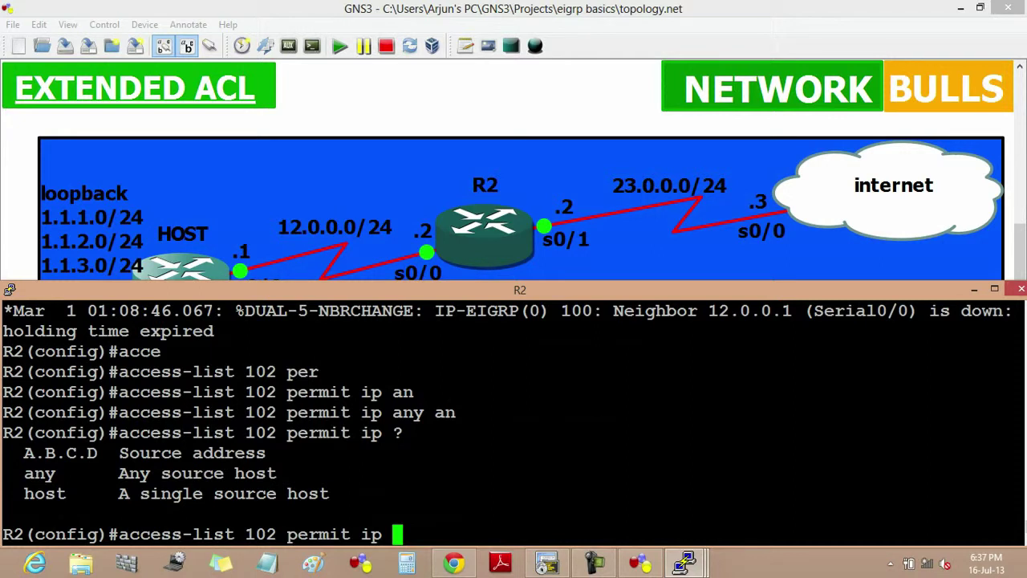
drag(1024, 474, 108, 473)
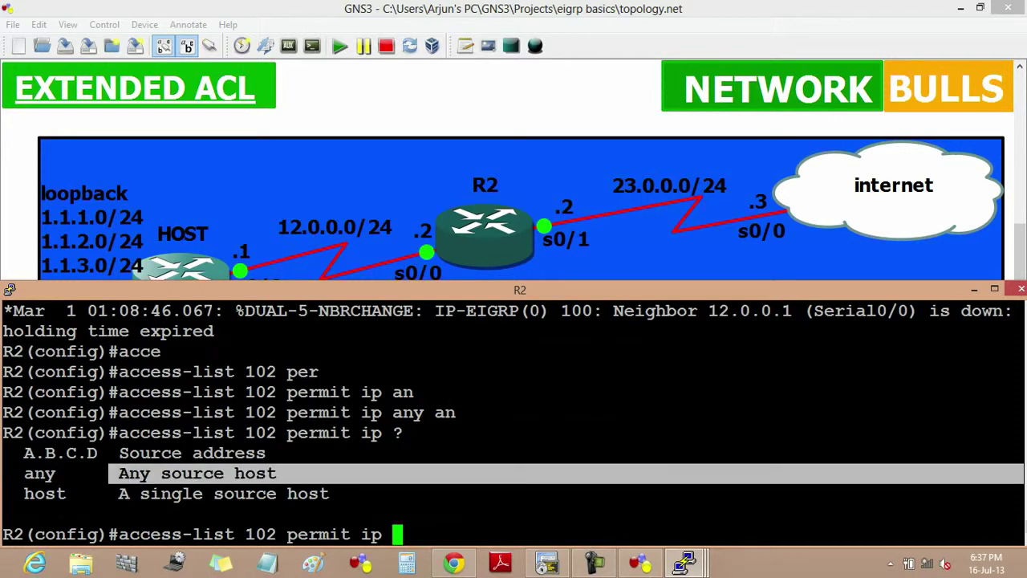
text(an)
key(Tab)
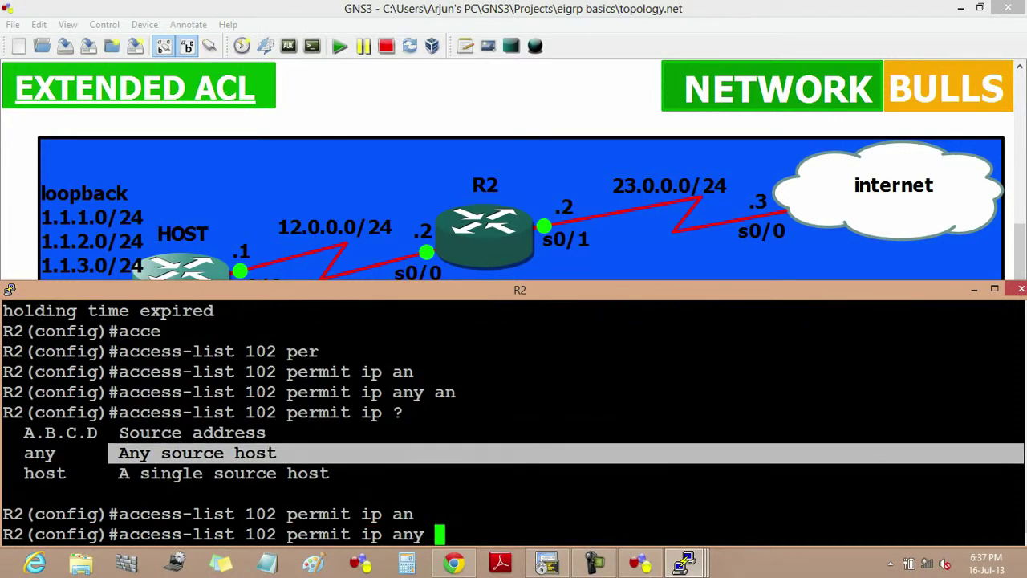
text(?)
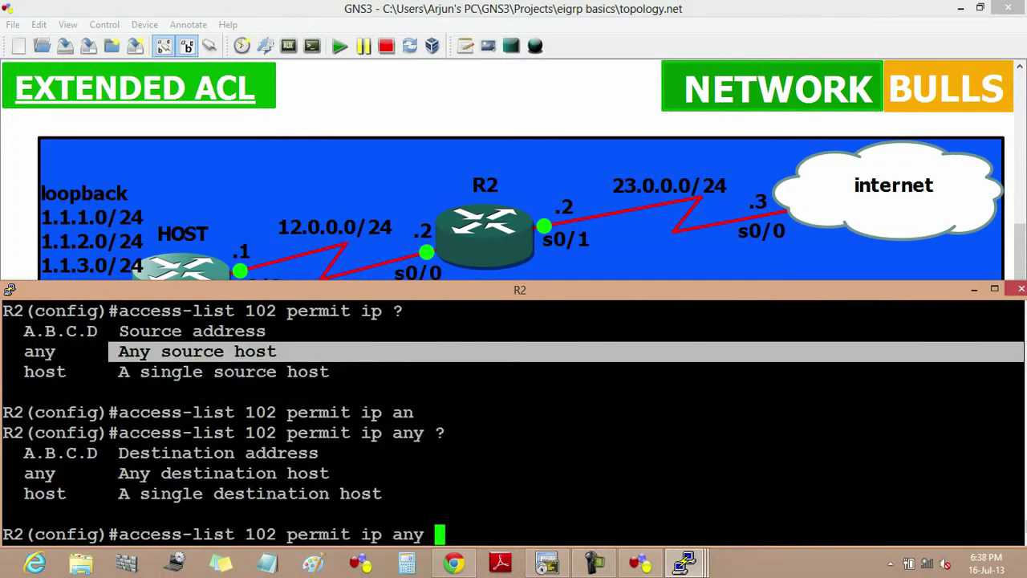
drag(98, 474, 1019, 474)
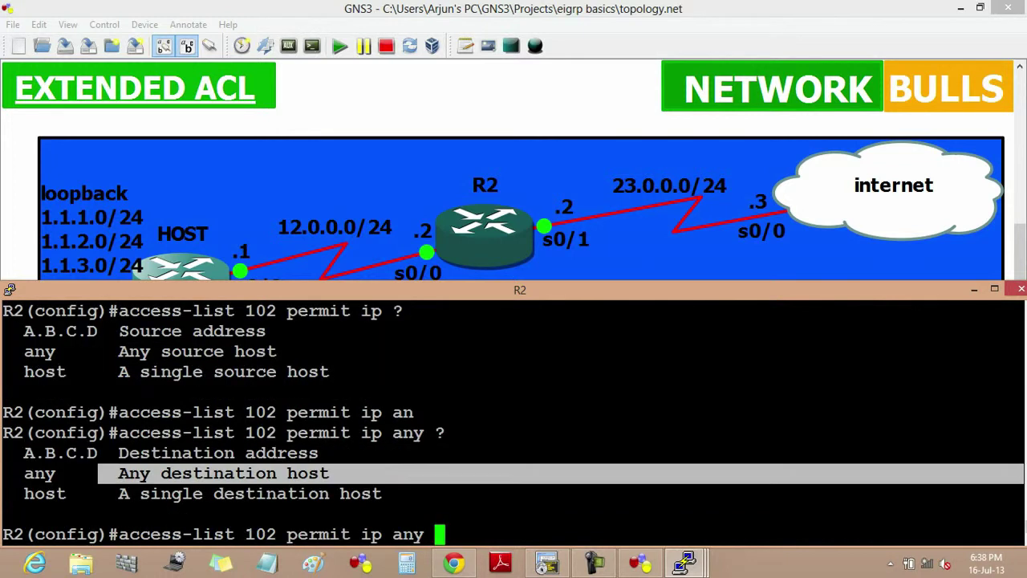
text(an)
key(Tab)
Submit the permit ip any any rule and enter interface serial 0/0 configuration
key(Return)
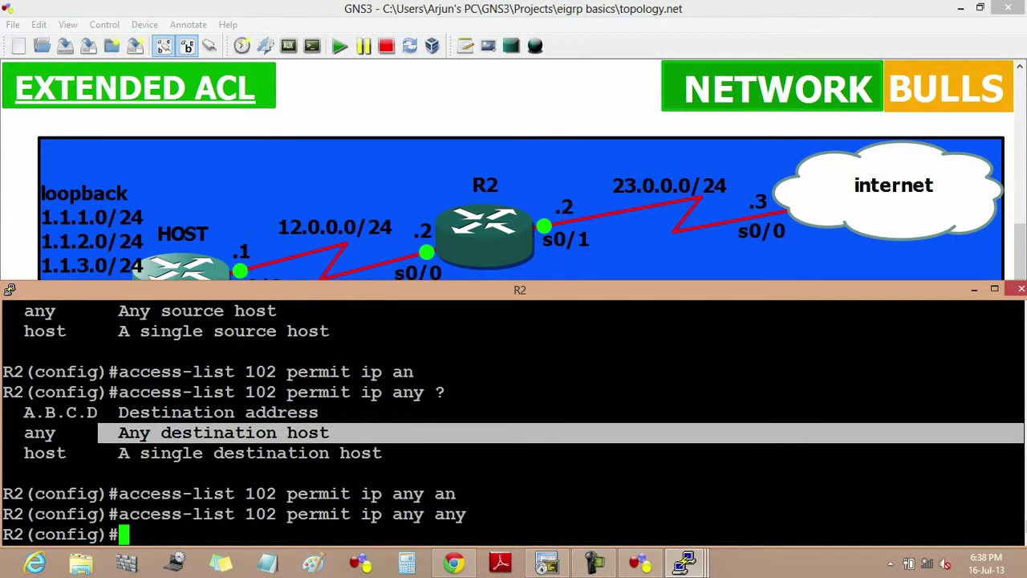
key(Return)
key(Return)
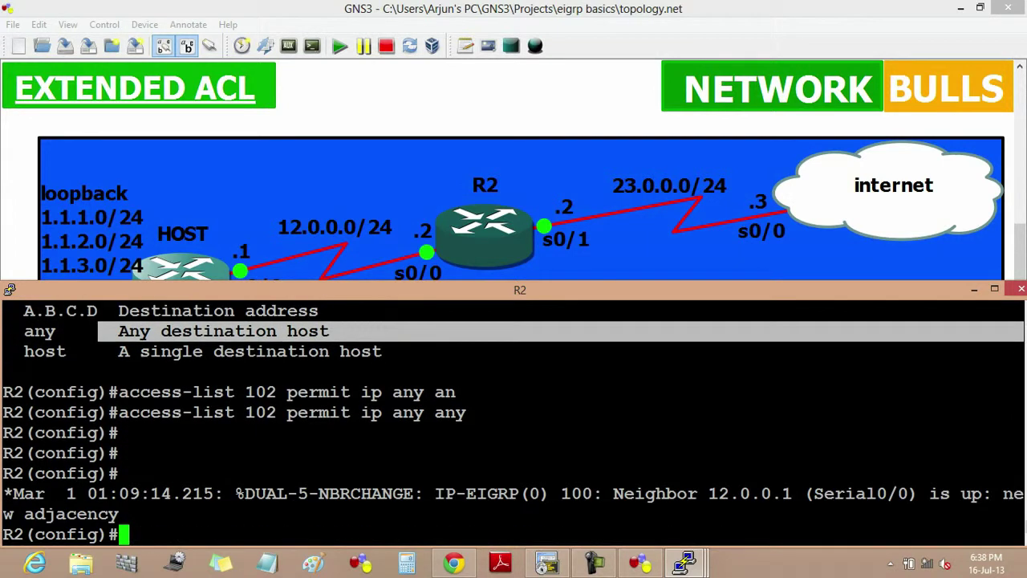
text(int se)
key(Tab)
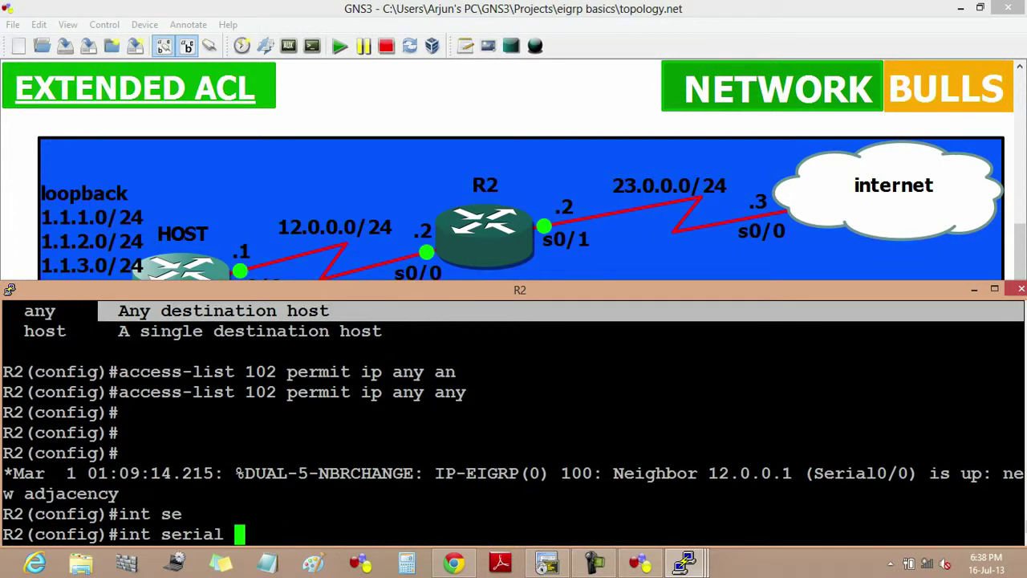
text(0/0)
key(Return)
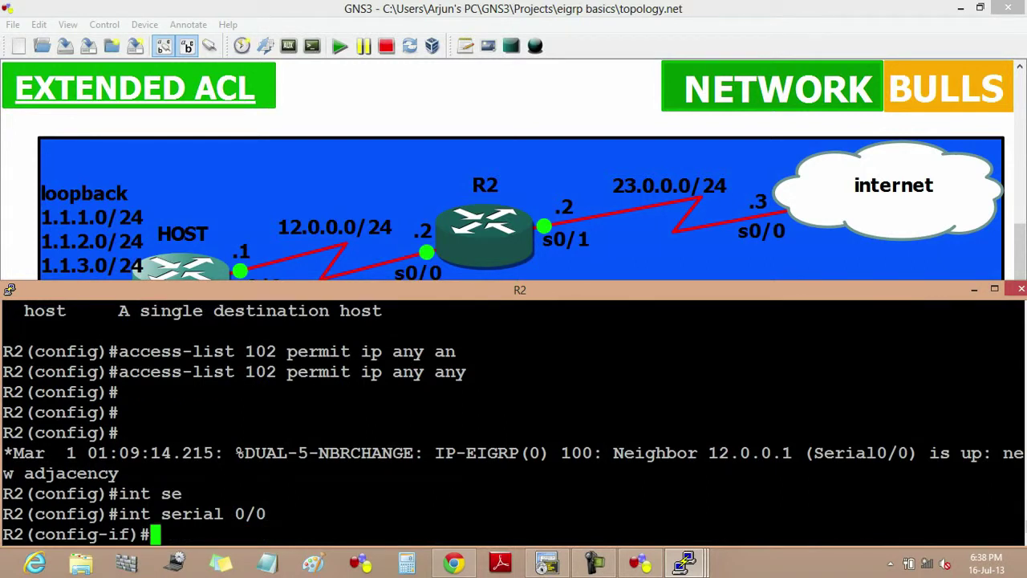
Apply ip access-group 102 in on serial 0/0, then exit to global configuration
text(ip acc)
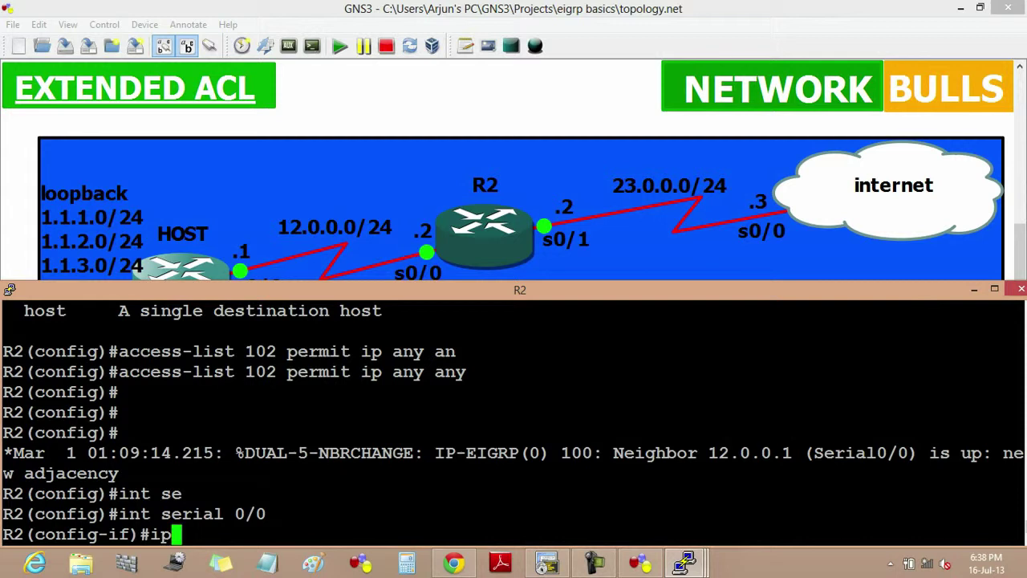
key(Tab)
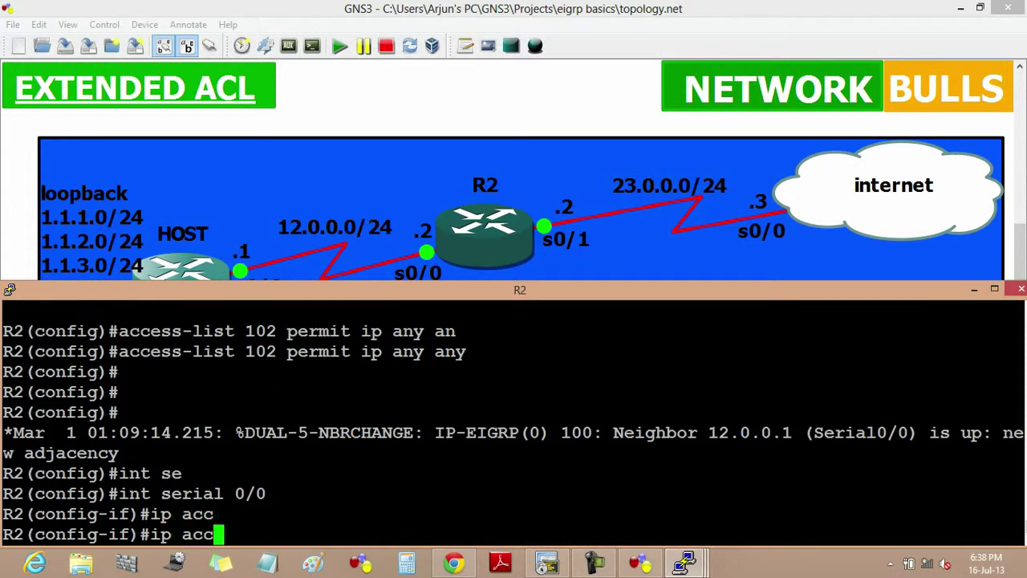
text(e)
key(Tab)
text(102)
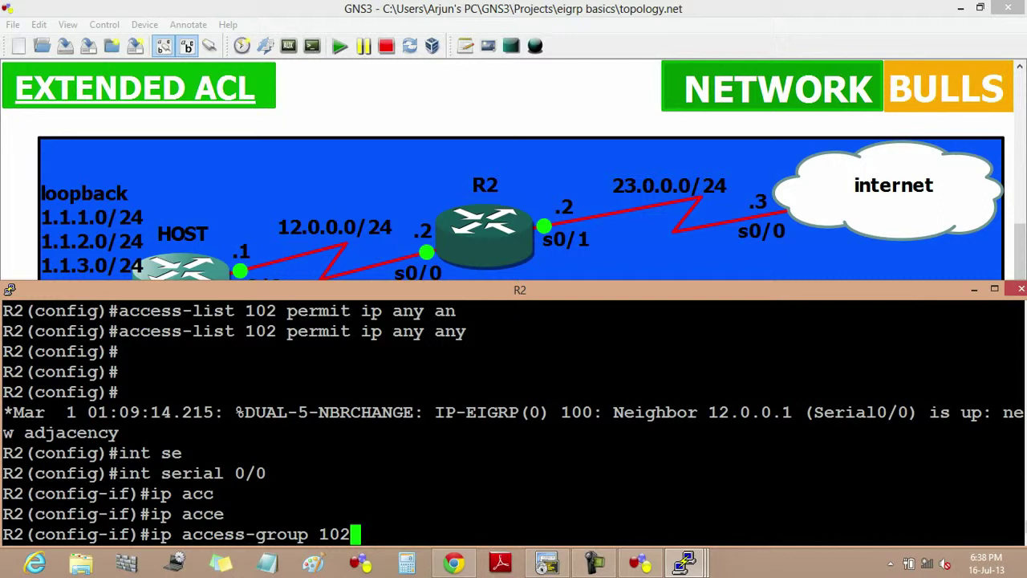
text( in)
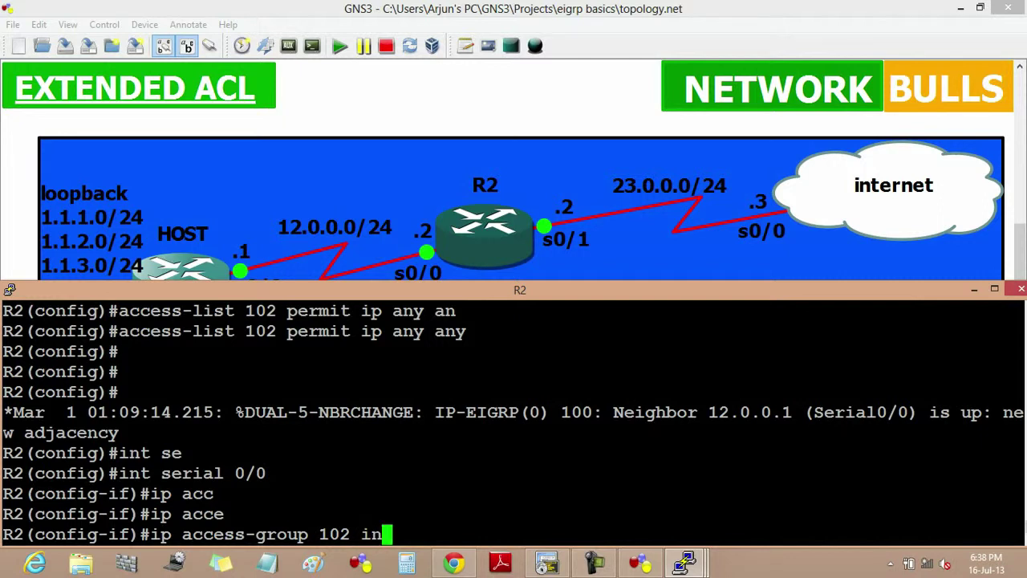
key(Return)
text(exit)
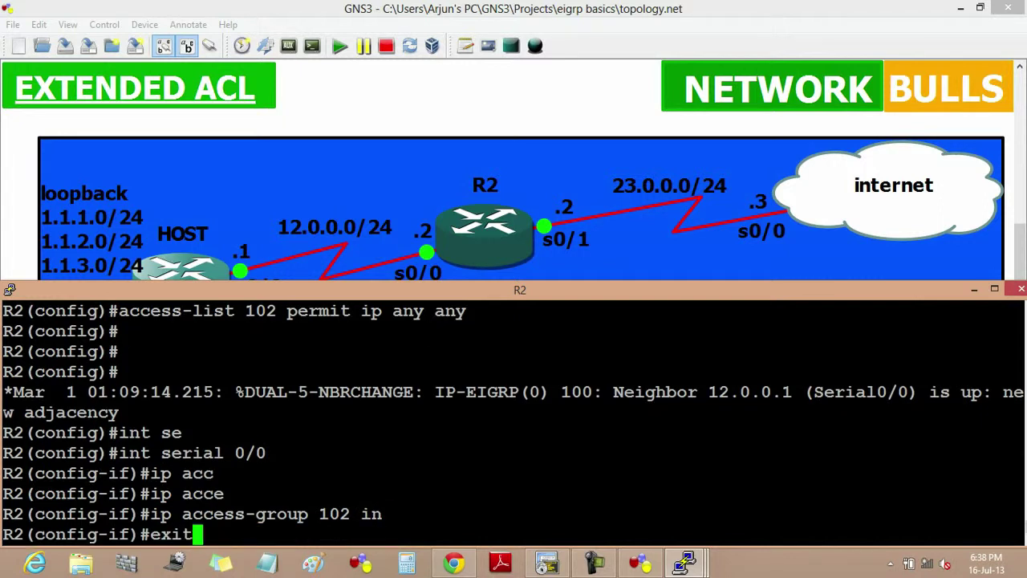
key(Return)
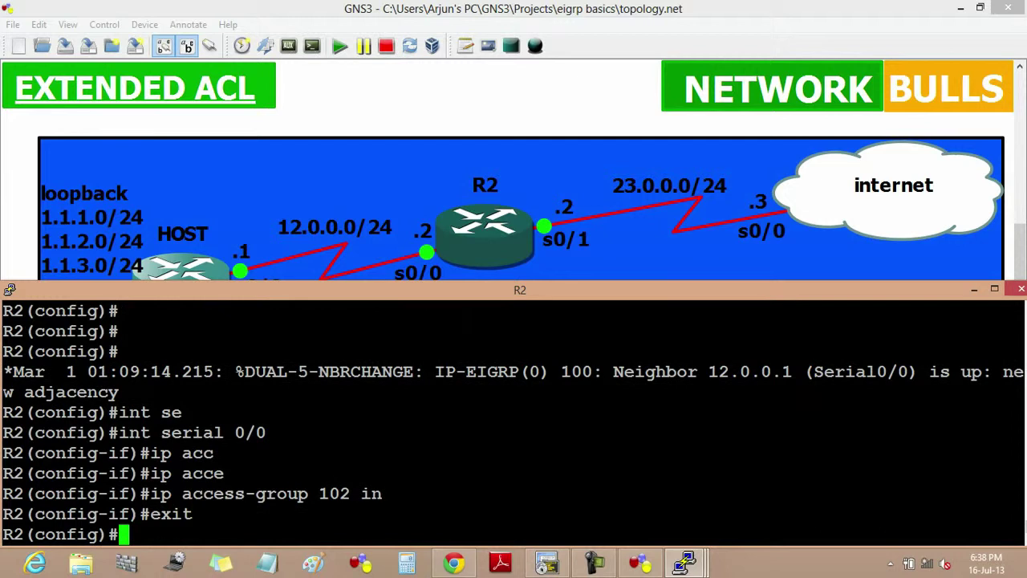
key(Return)
key(Return)
key(Return)
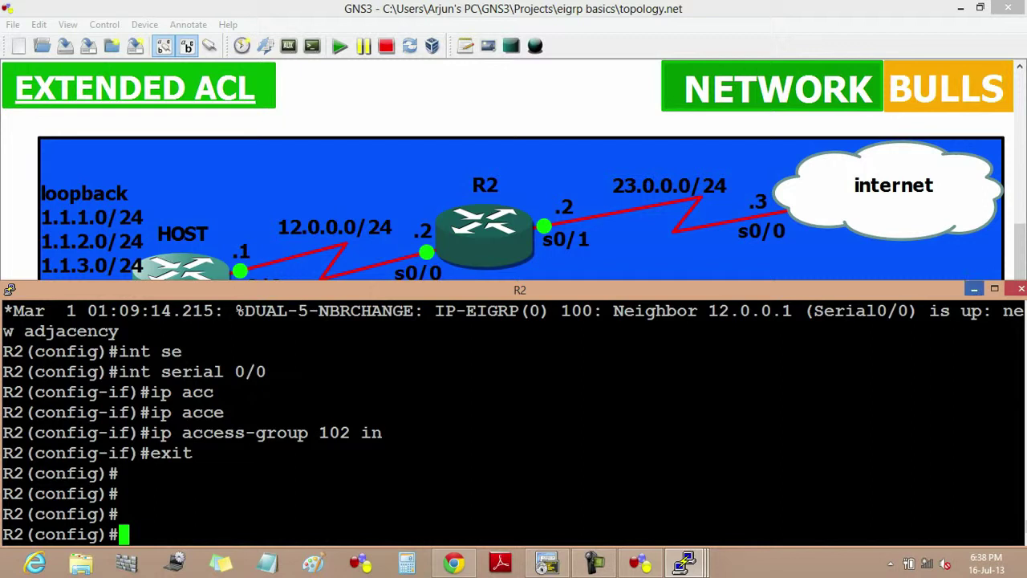
Minimize R2's console and bring up the HOST router's console
click(974, 288)
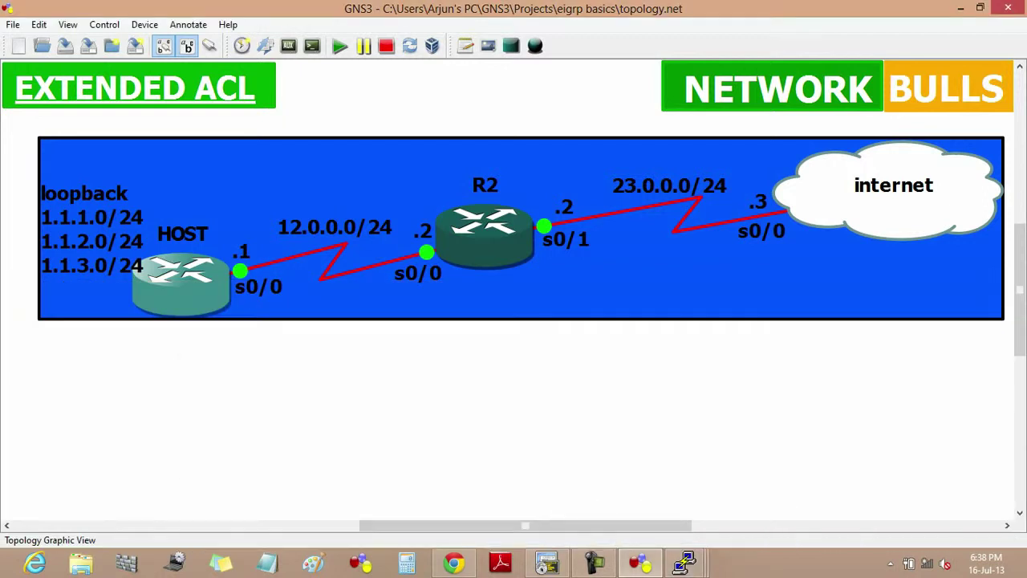
mouse_move(687, 563)
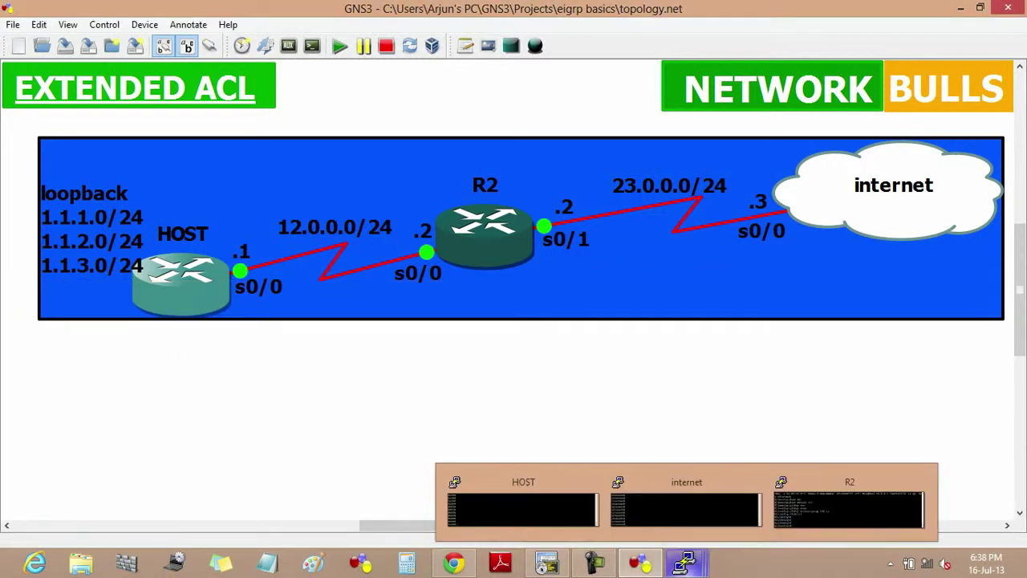
click(522, 507)
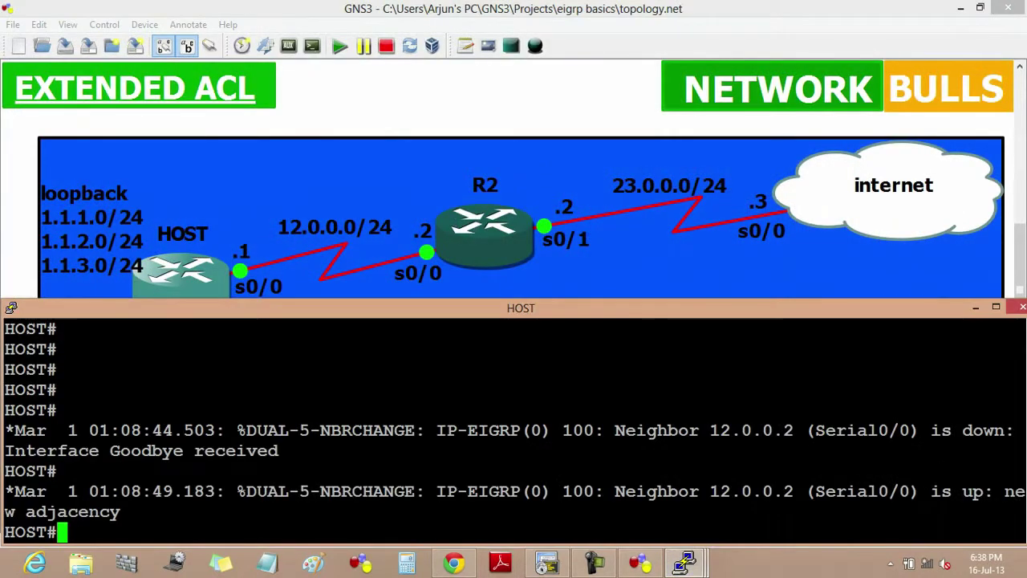
Ping 23.0.0.3 sourced from loopback 1, which fails with 0/5 success
text(ping )
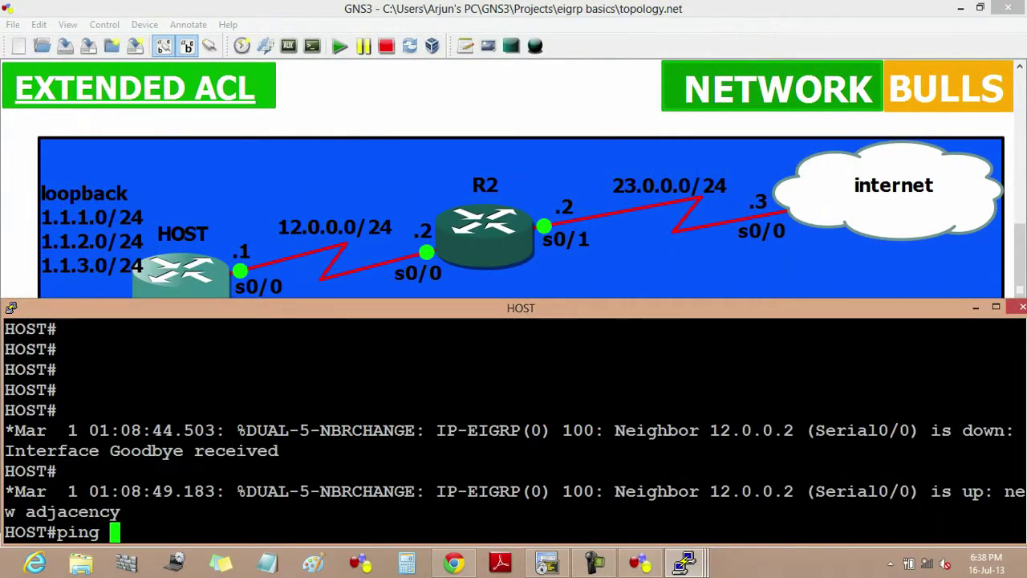
text(23.0.0.)
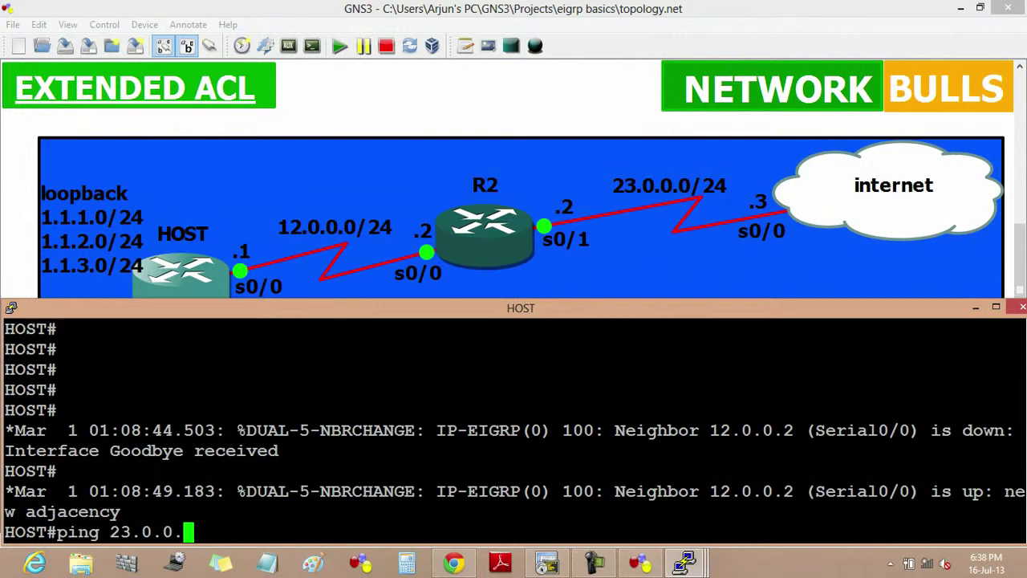
text(3)
text( so)
key(Tab)
text(lo)
key(Tab)
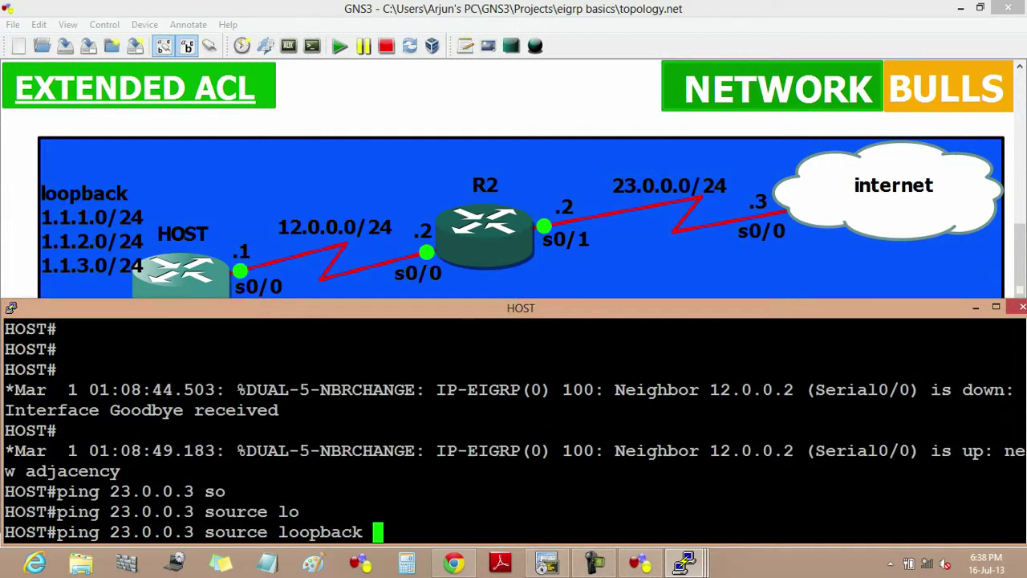
text(1)
key(Return)
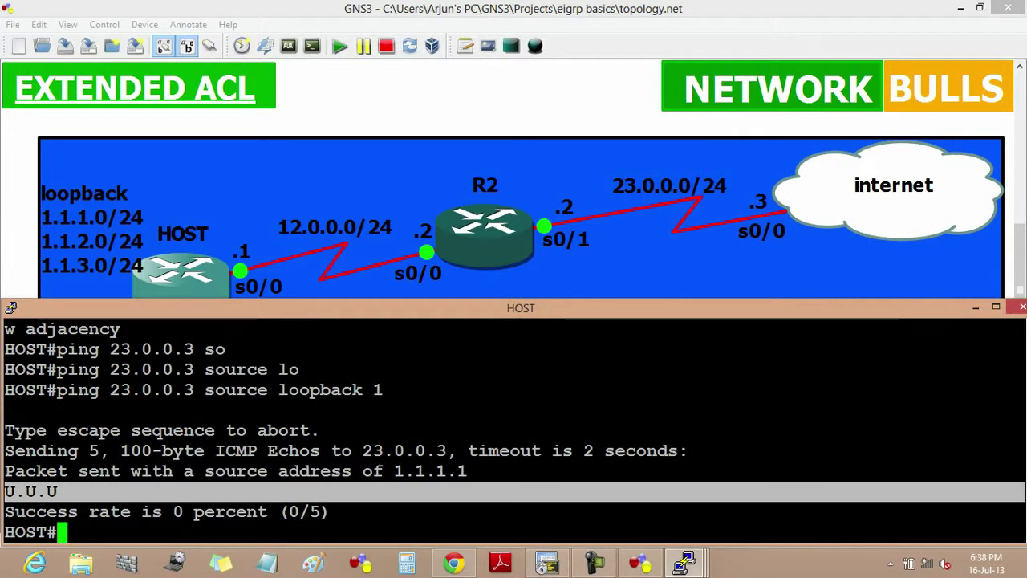
Ping 23.0.0.3 from HOST without a source address, succeeding 5/5
text(ping )
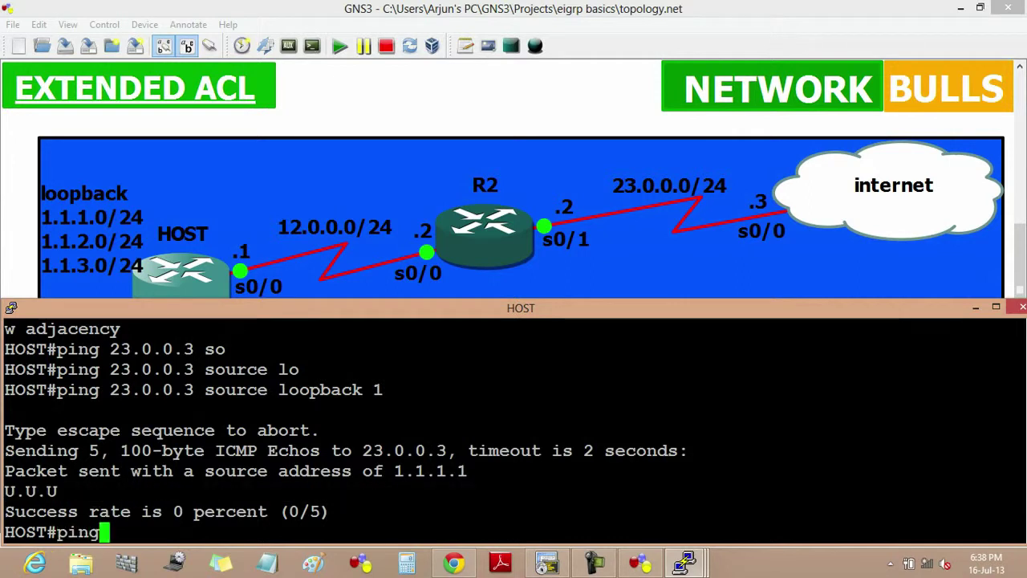
text(12)
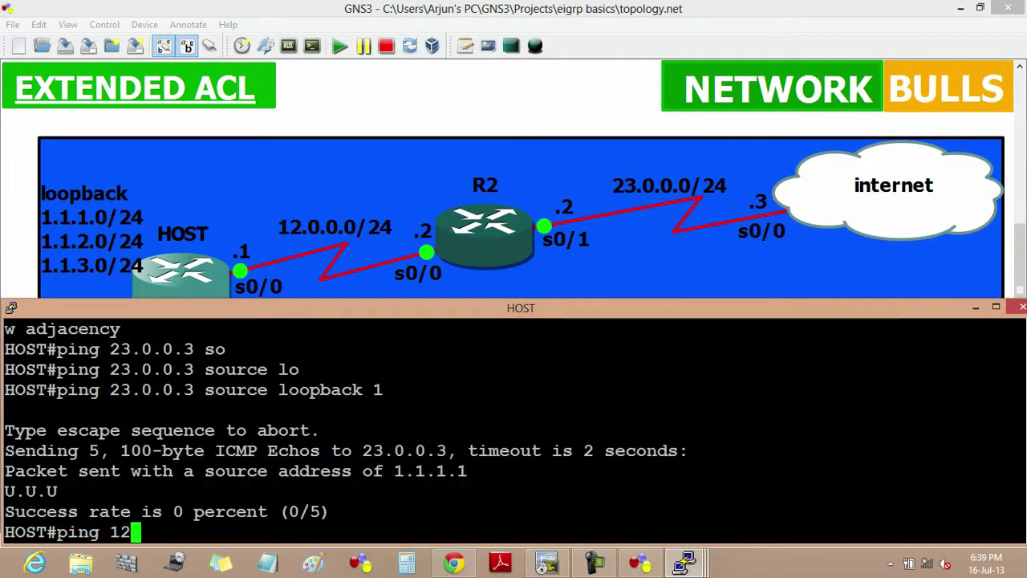
text(.0)
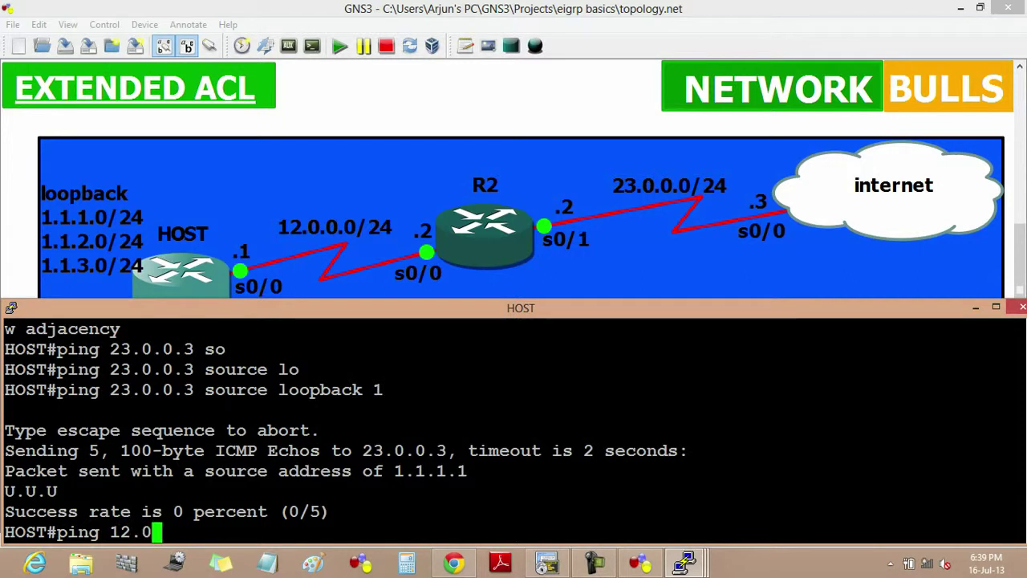
text(.0.1)
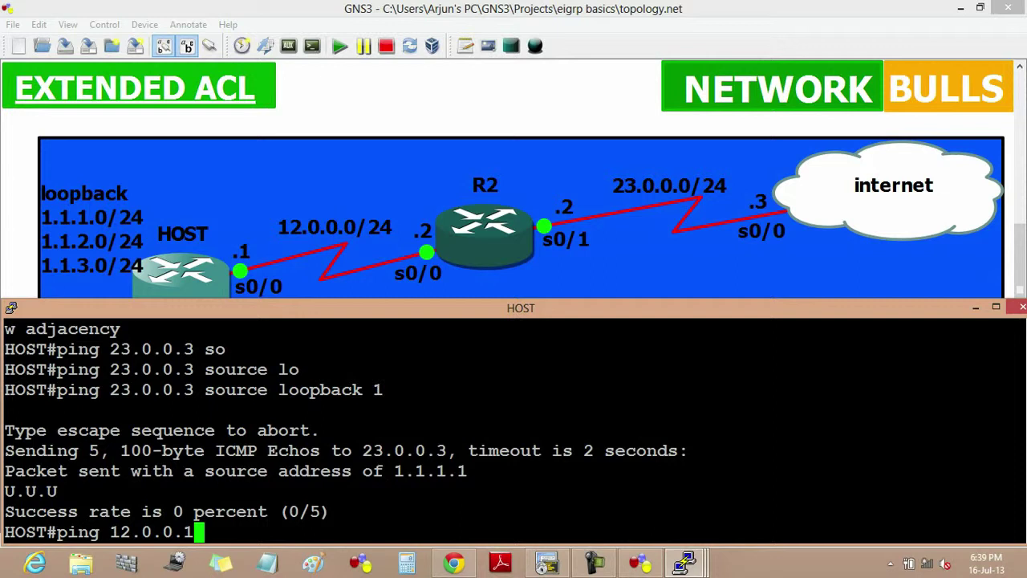
key(BackSpace)
key(BackSpace)
key(BackSpace)
key(BackSpace)
key(BackSpace)
key(BackSpace)
key(BackSpace)
key(BackSpace)
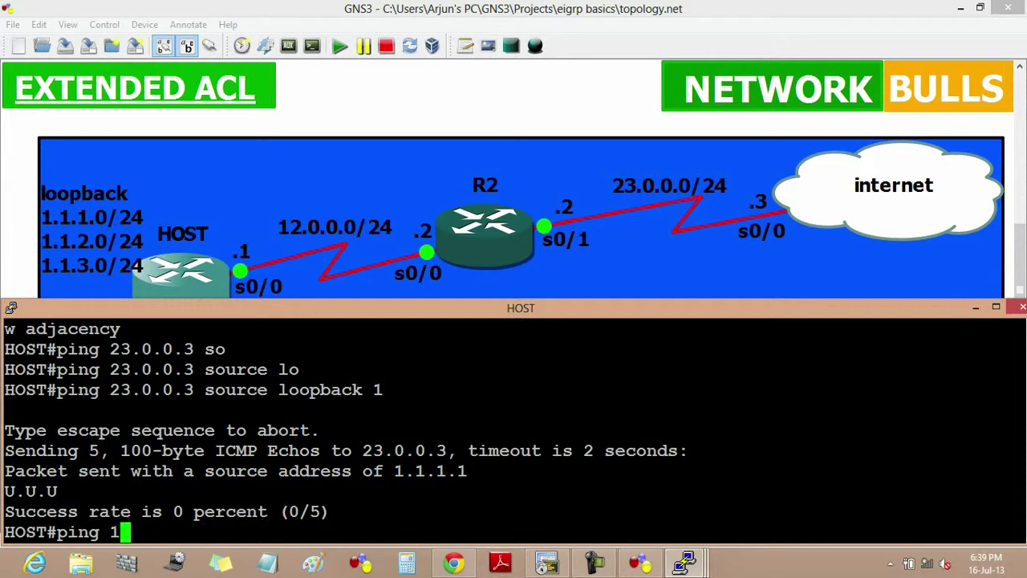
text(23.0.0.0)
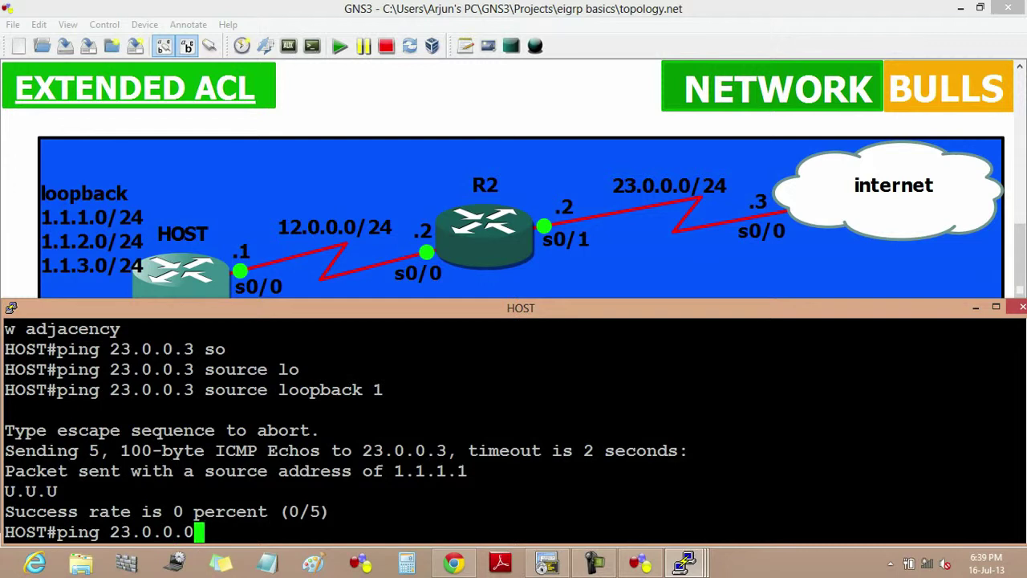
key(BackSpace)
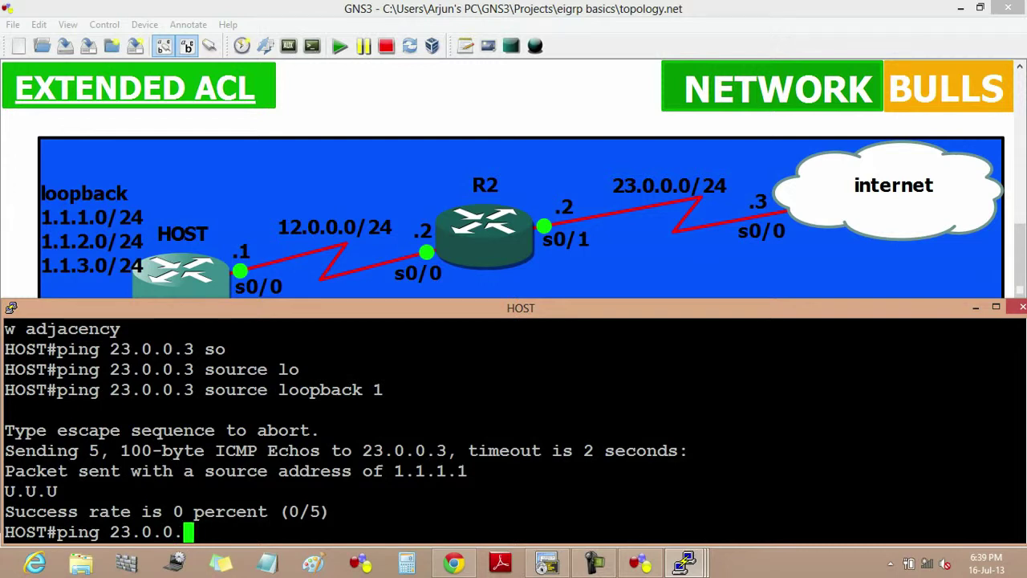
text(3)
key(Return)
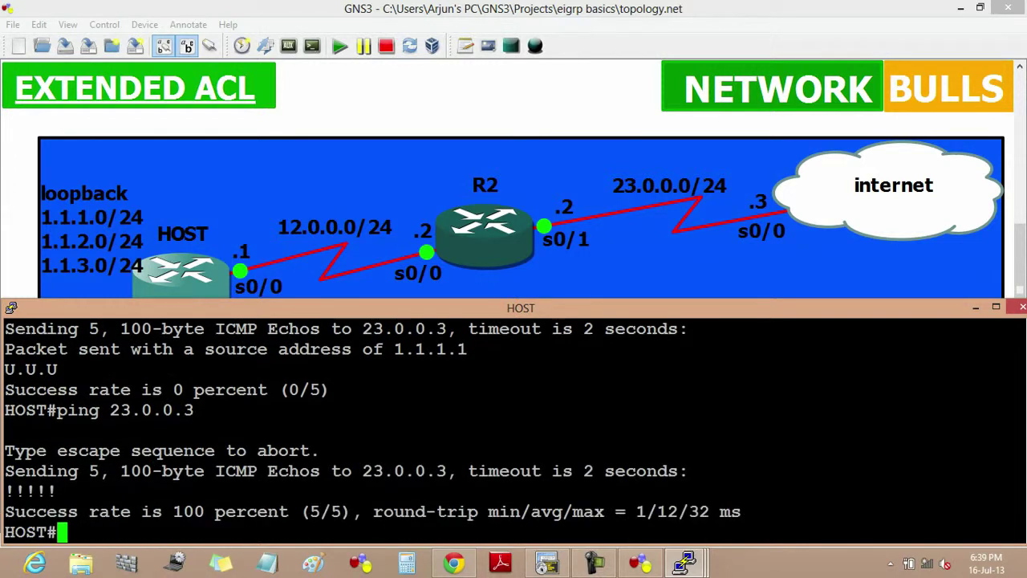